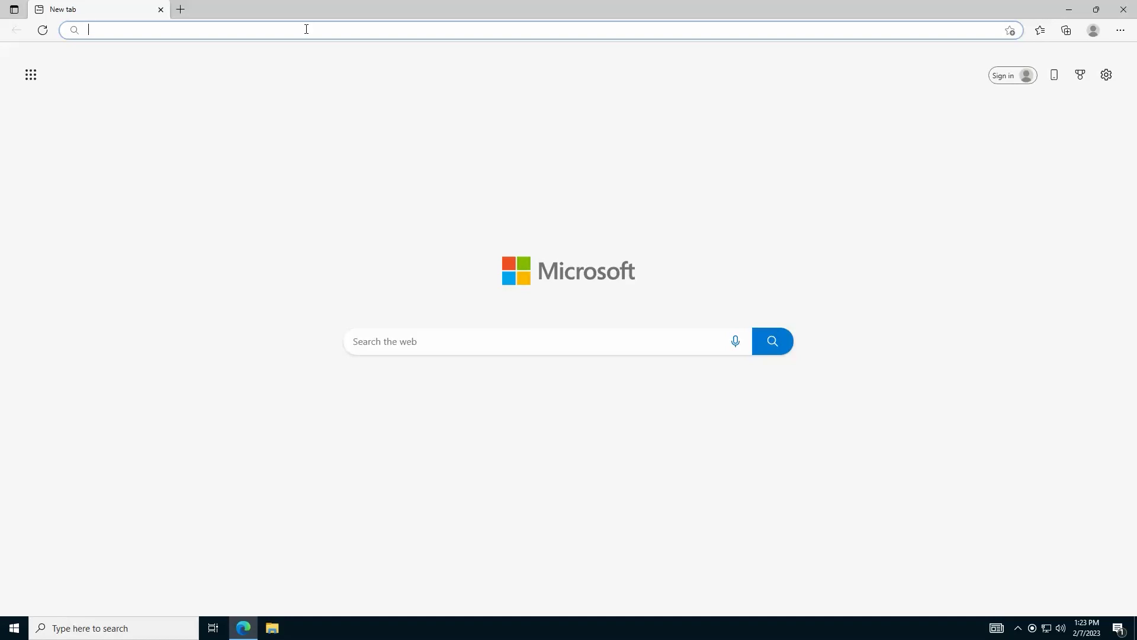
# Open the Test Services site at localhost:9092 and sign in with the administrator credentials.
pyautogui.write('localhost:9092')
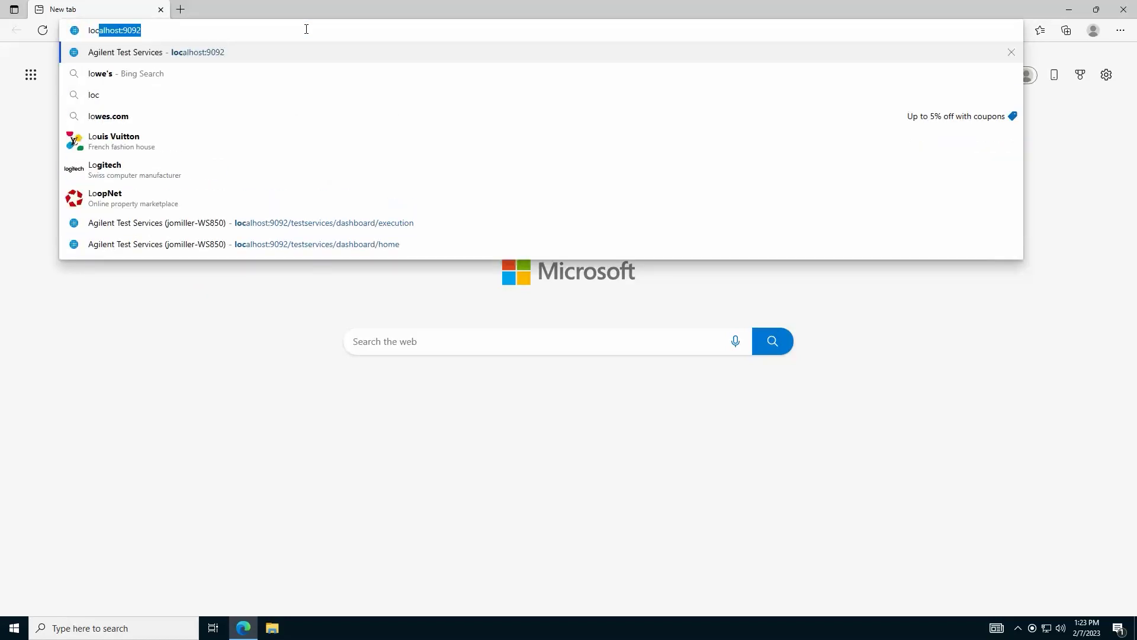
pyautogui.press('Return')
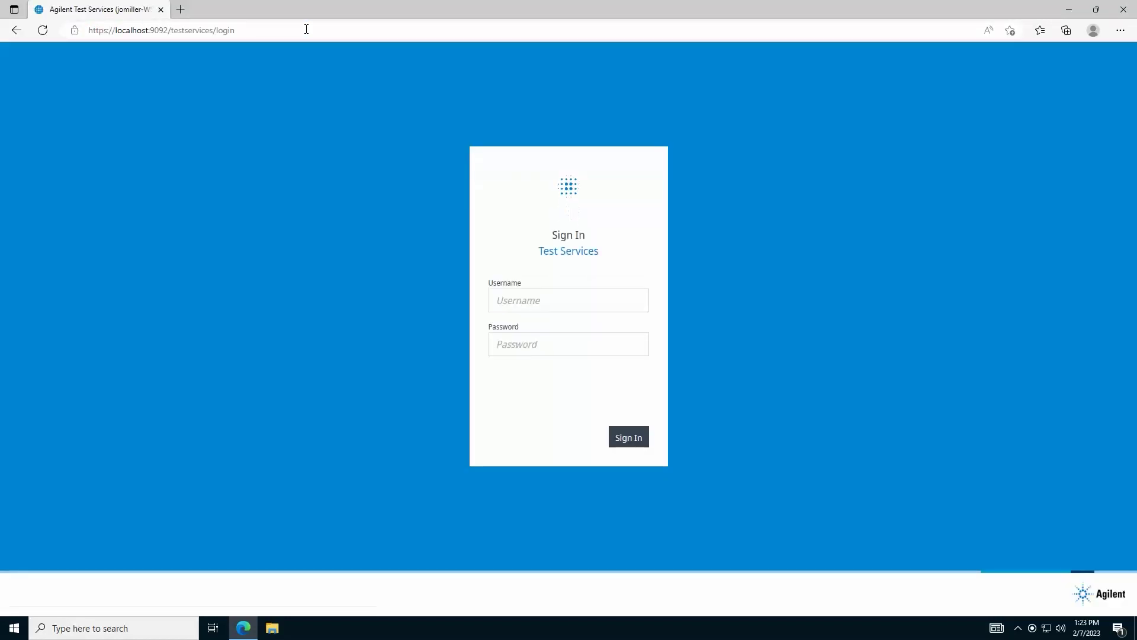
pyautogui.click(521, 302)
pyautogui.press('Tab')
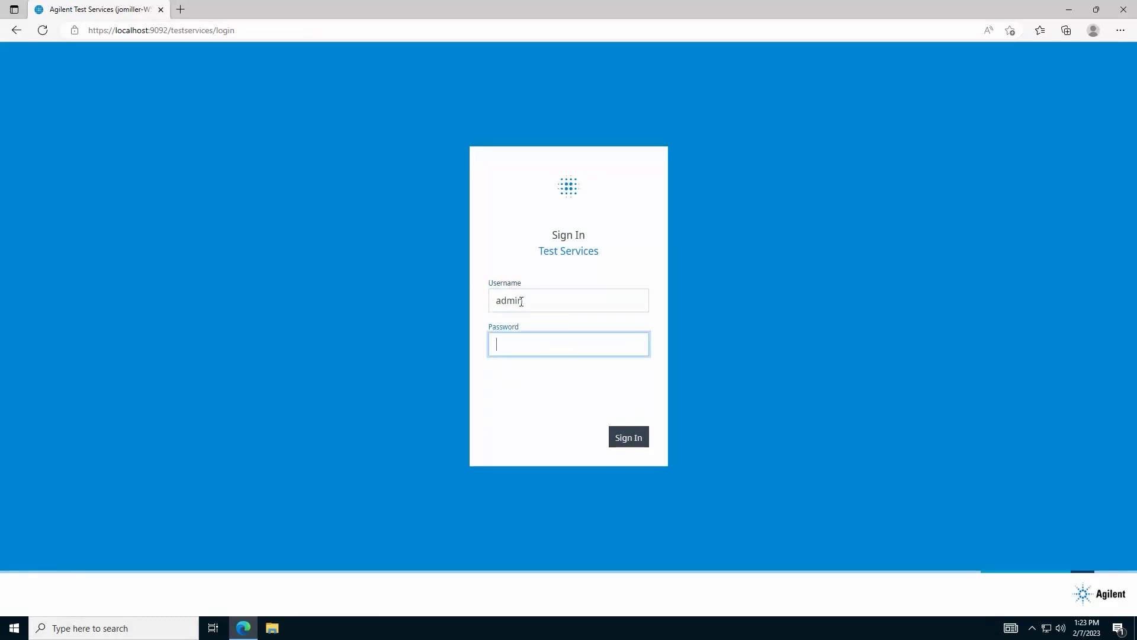
pyautogui.write('admin')
pyautogui.press('Return')
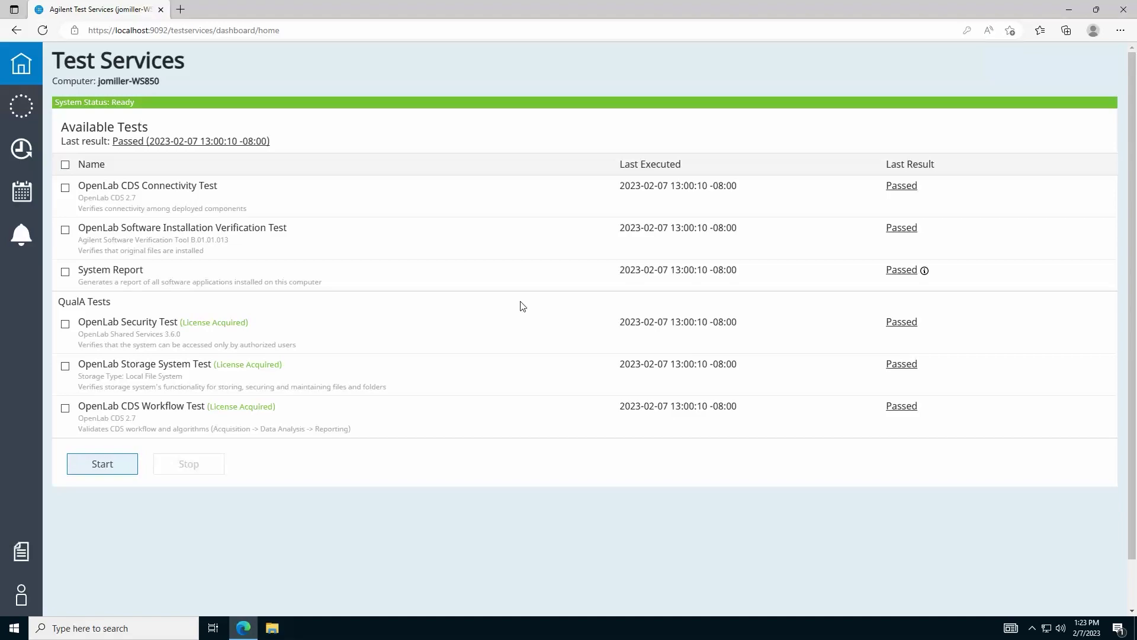
# View the System Report PDF (LC 3.6.19 installed, 3.4.66 uninstalled), then close it.
pyautogui.click(899, 188)
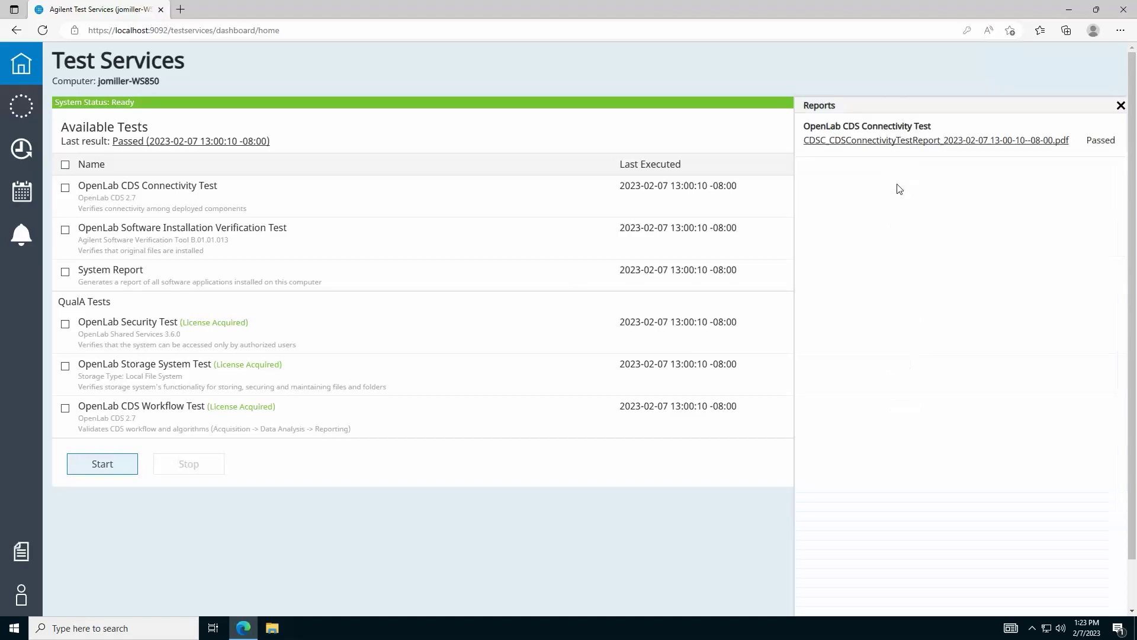
pyautogui.click(1121, 105)
pyautogui.moveTo(926, 275)
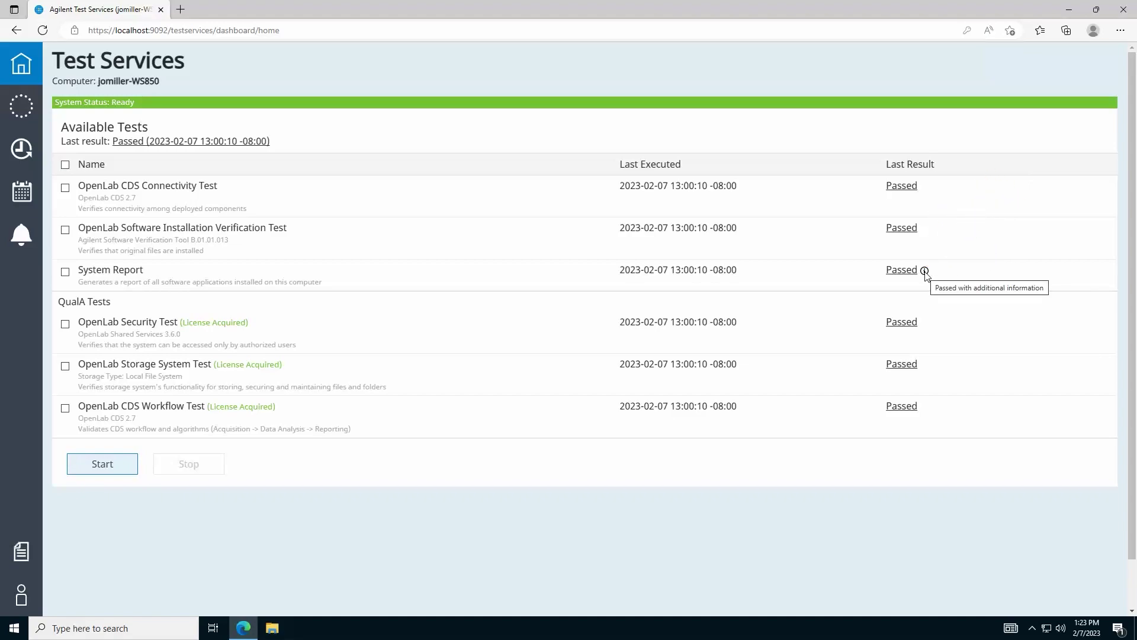
pyautogui.click(904, 275)
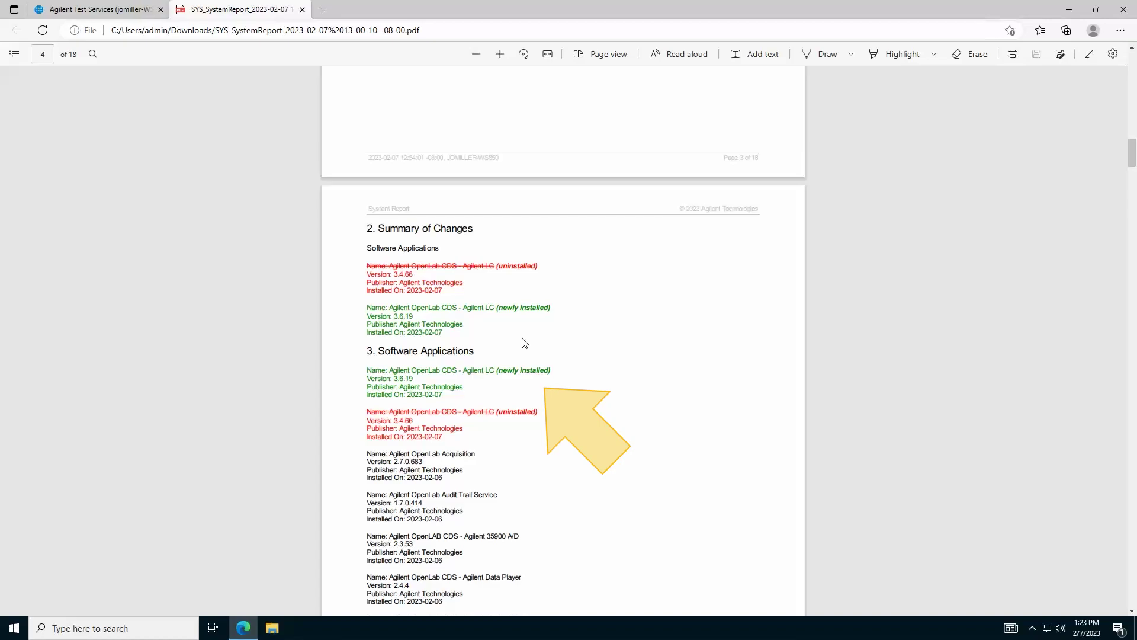
pyautogui.click(302, 10)
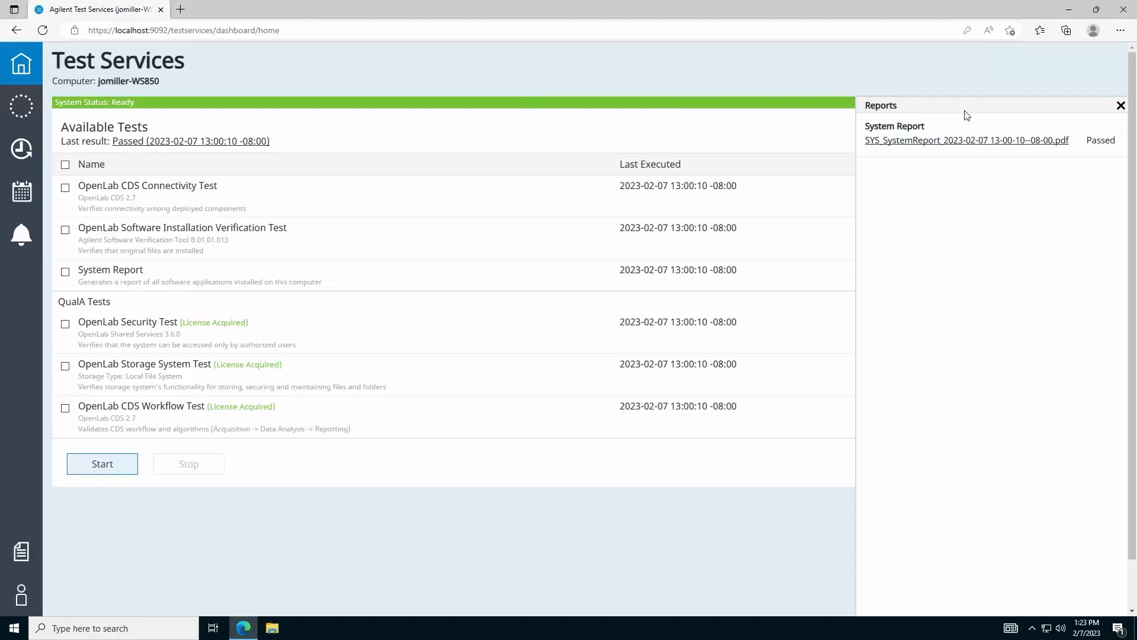
# Close the System Report listing and start a run of all six available tests.
pyautogui.click(1121, 105)
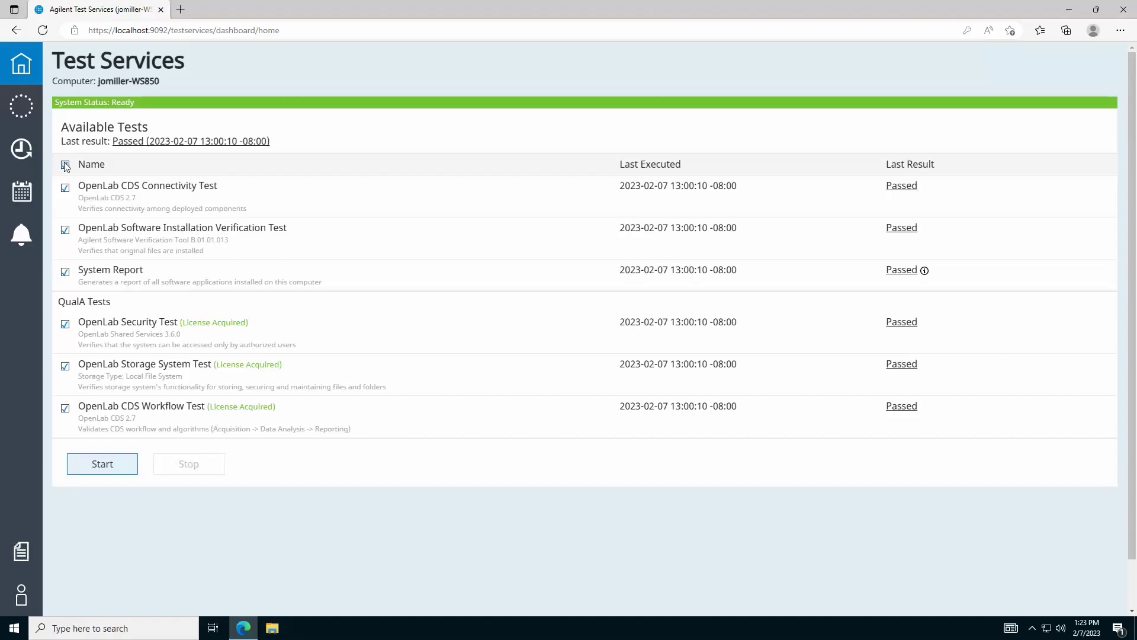
pyautogui.click(107, 471)
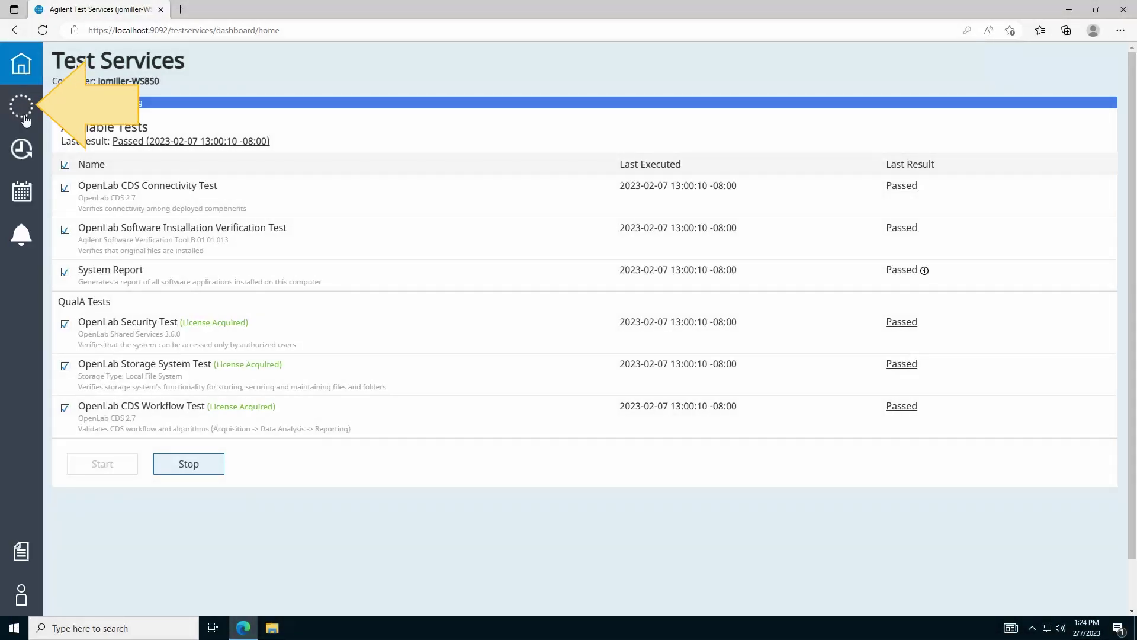
# Follow the Connectivity and Software Installation Verification test steps during the run, then return Home.
pyautogui.click(25, 119)
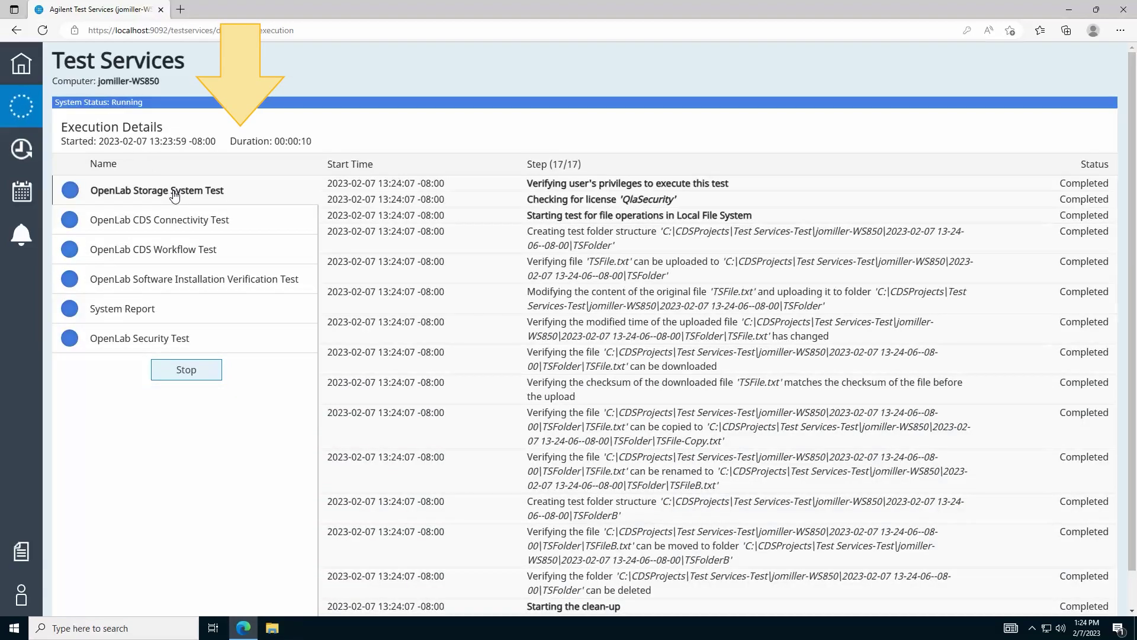
pyautogui.click(256, 230)
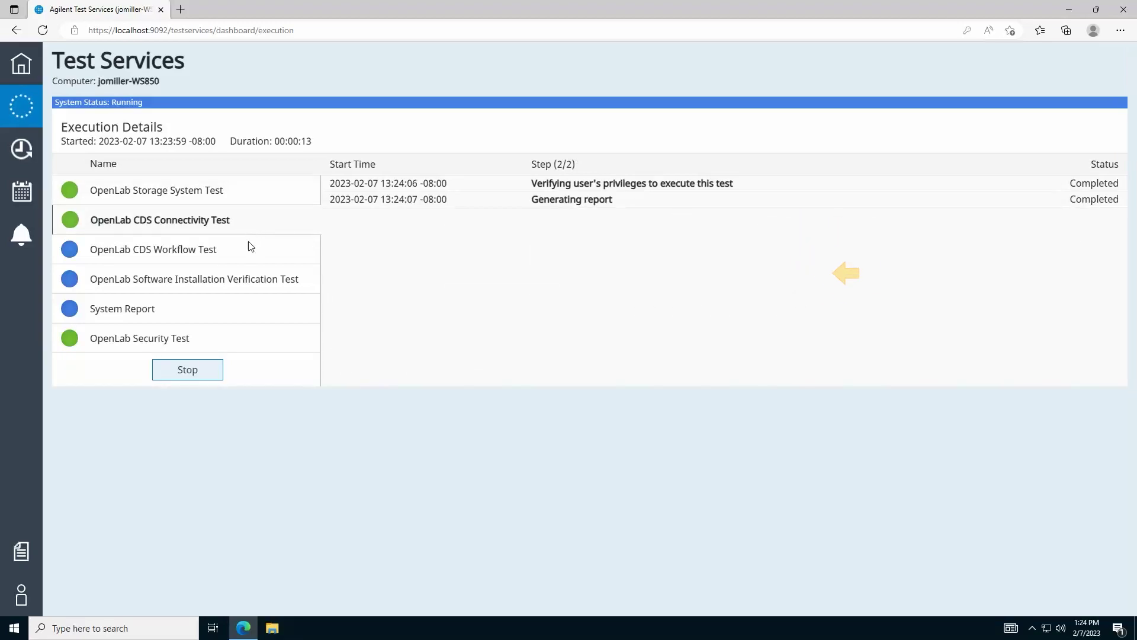
pyautogui.click(250, 290)
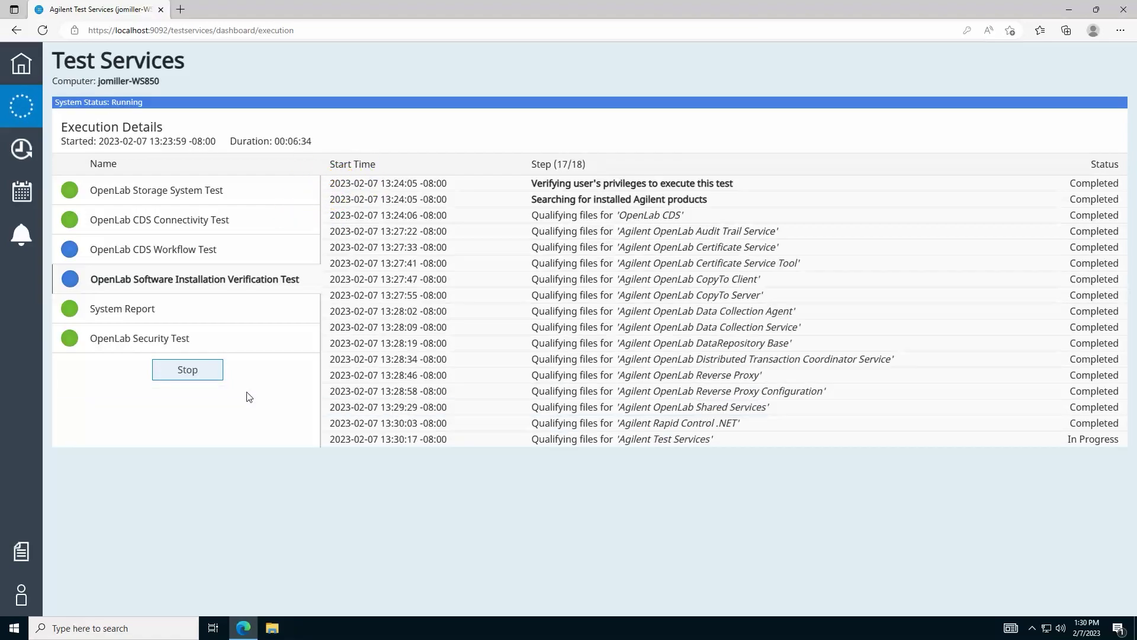
pyautogui.click(22, 65)
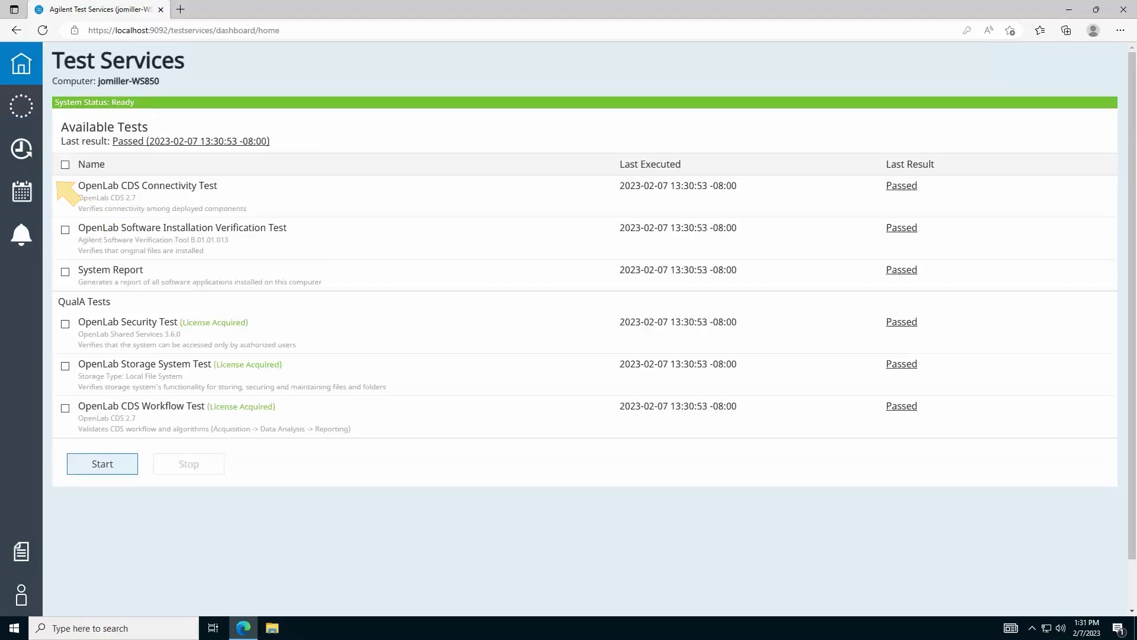
# From Execution History, download and view the latest run's DataRepository Base verification report PDF.
pyautogui.click(21, 153)
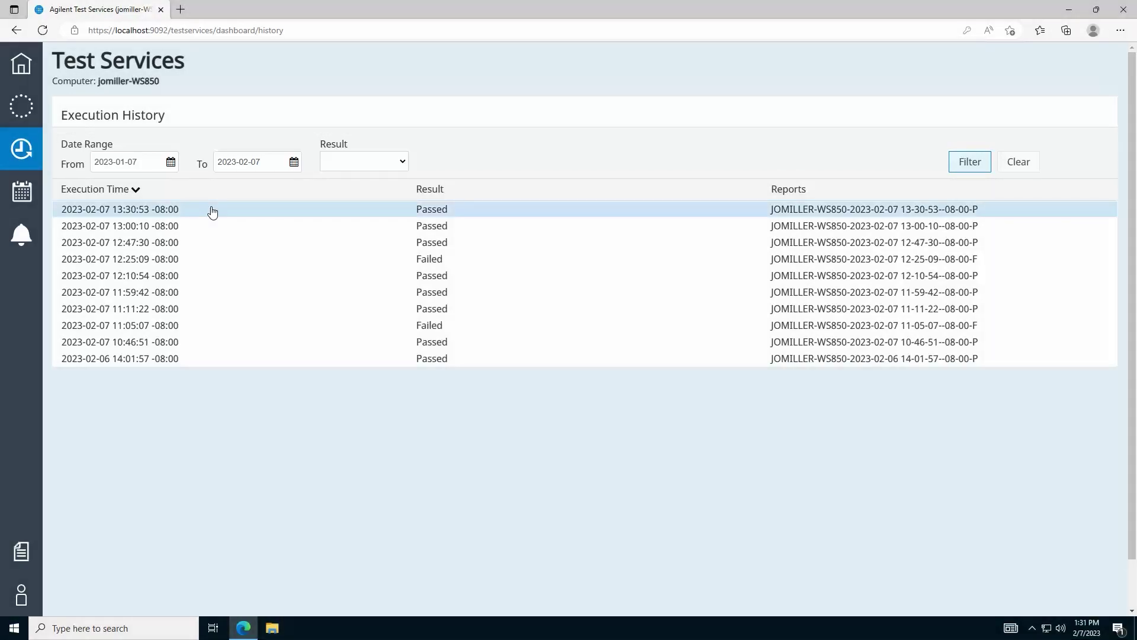
pyautogui.click(212, 212)
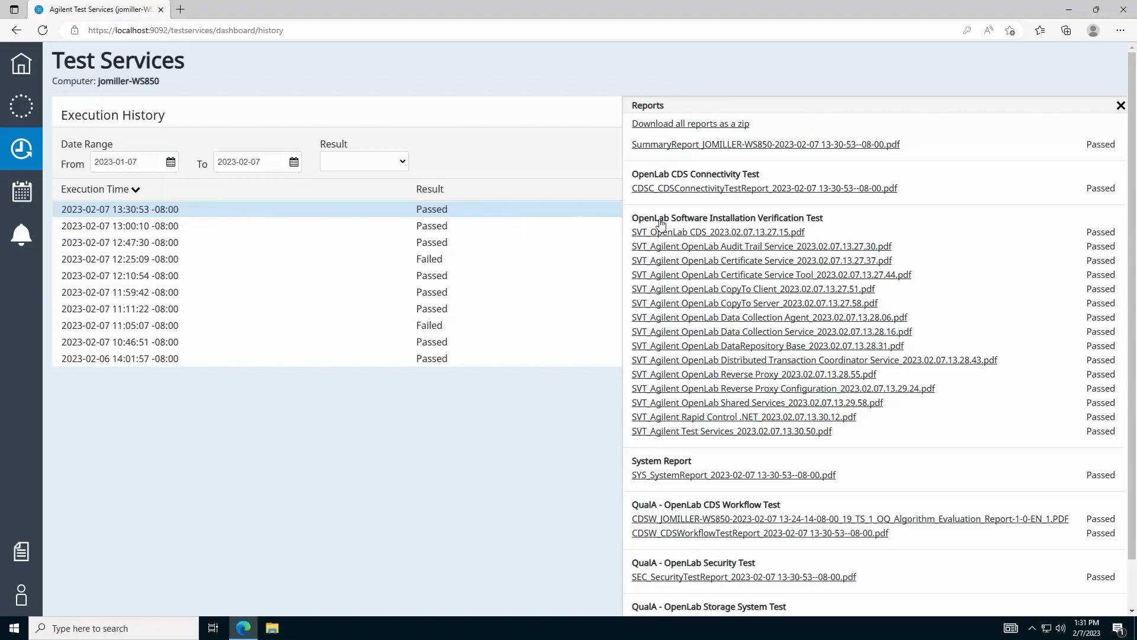
pyautogui.scroll(-1, 818, 232)
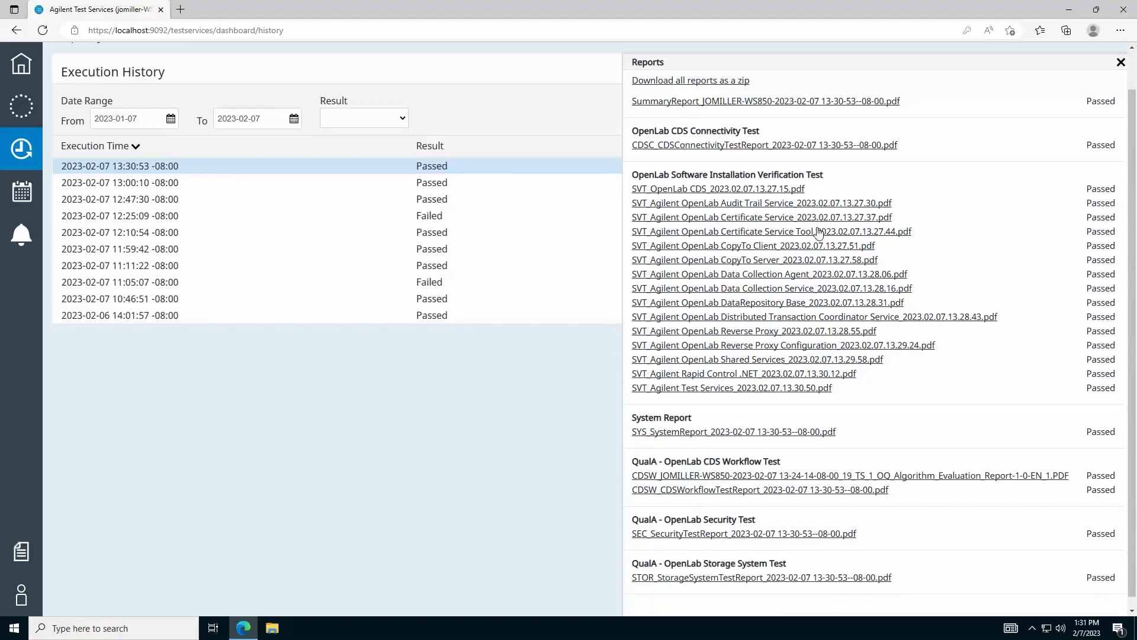
pyautogui.scroll(1, 818, 231)
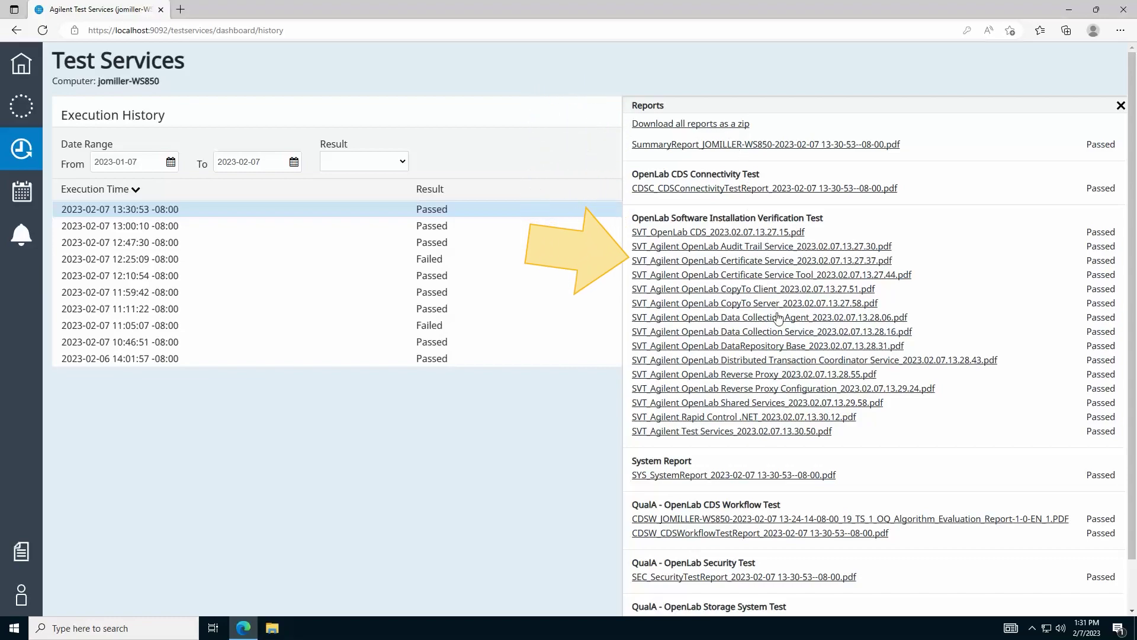
pyautogui.click(778, 346)
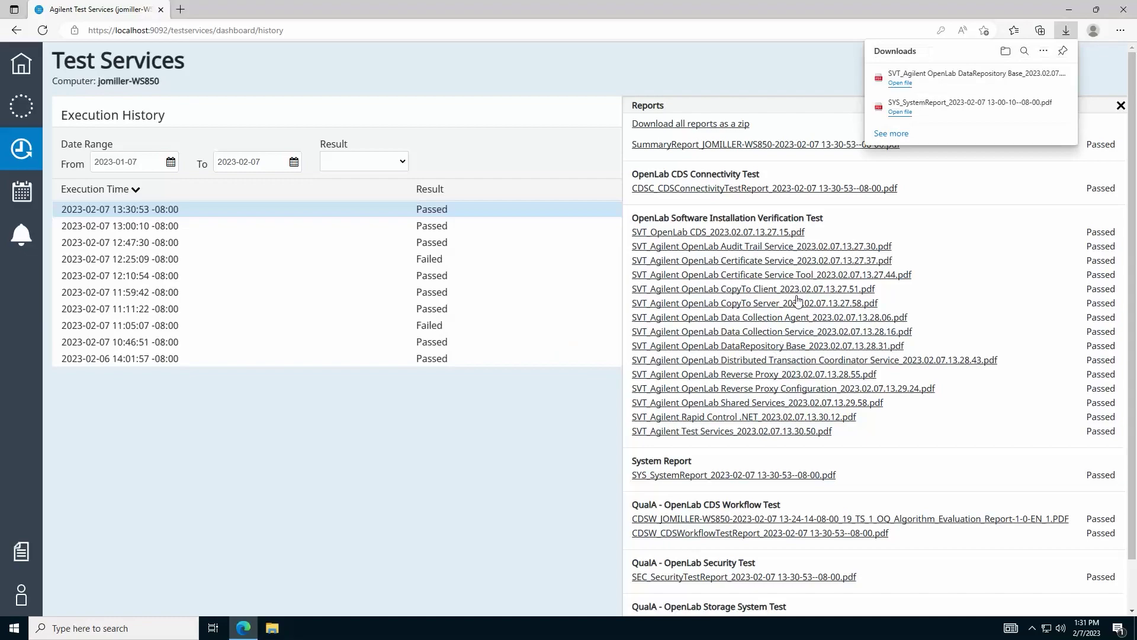
pyautogui.click(913, 80)
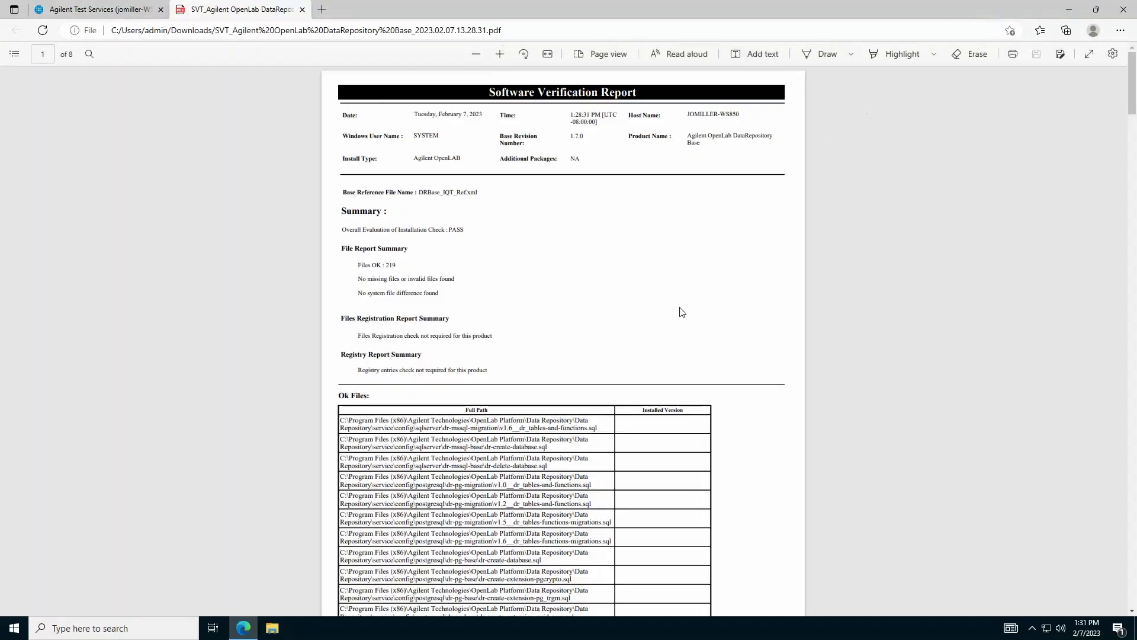
pyautogui.scroll(-10, 655, 351)
pyautogui.scroll(1, 656, 352)
pyautogui.click(302, 10)
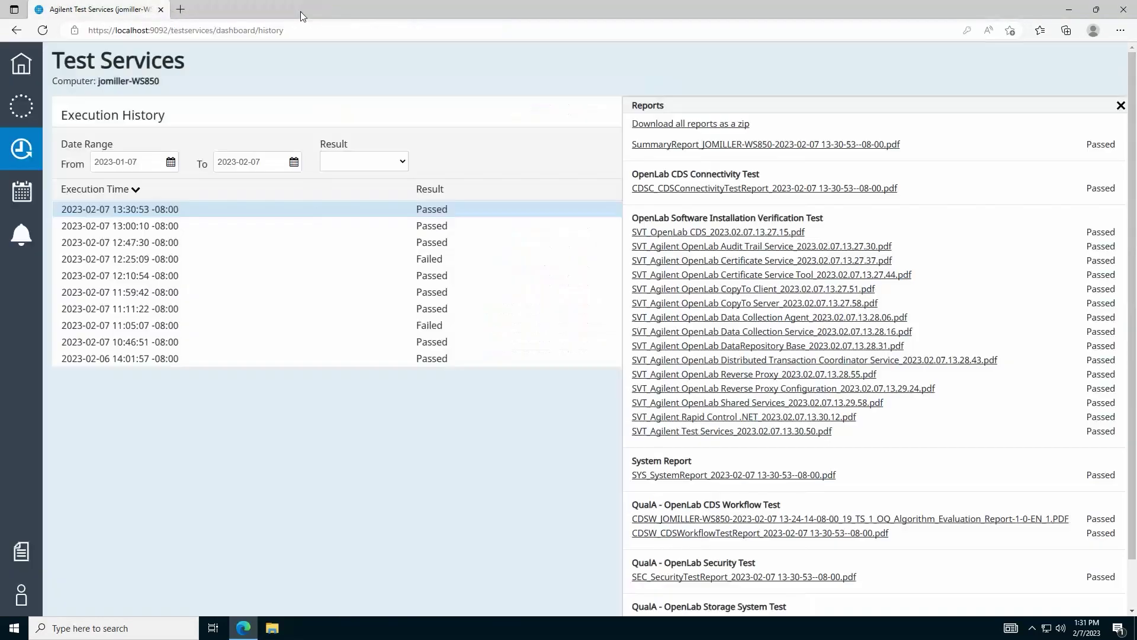
# Check the reports for the failed 12:25:09 run, then close the listing.
pyautogui.click(1121, 106)
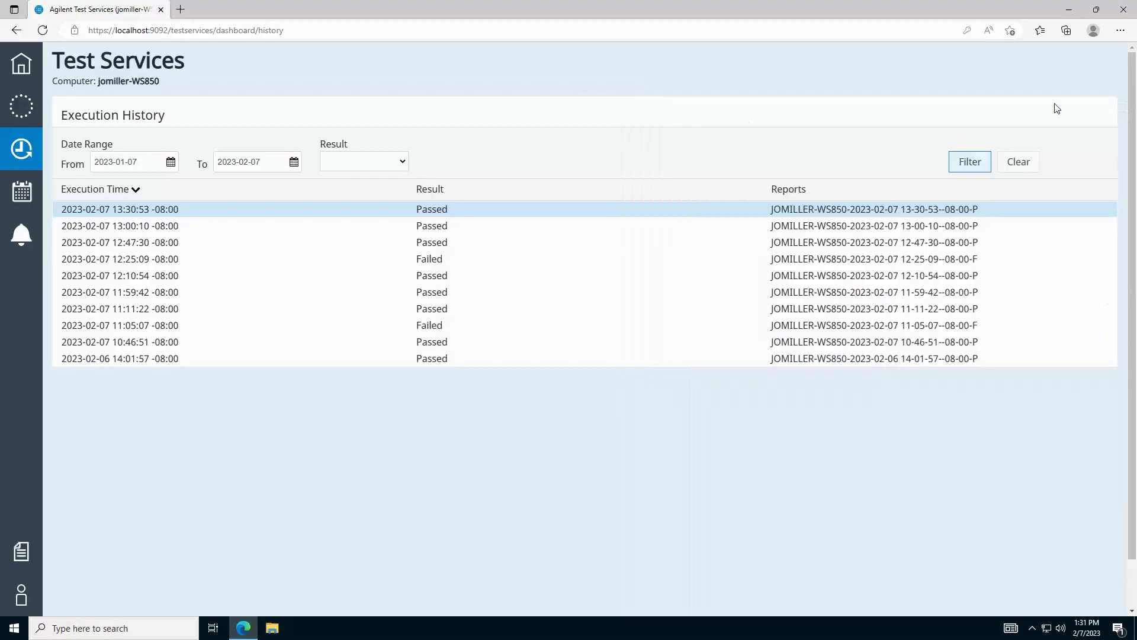
pyautogui.click(297, 259)
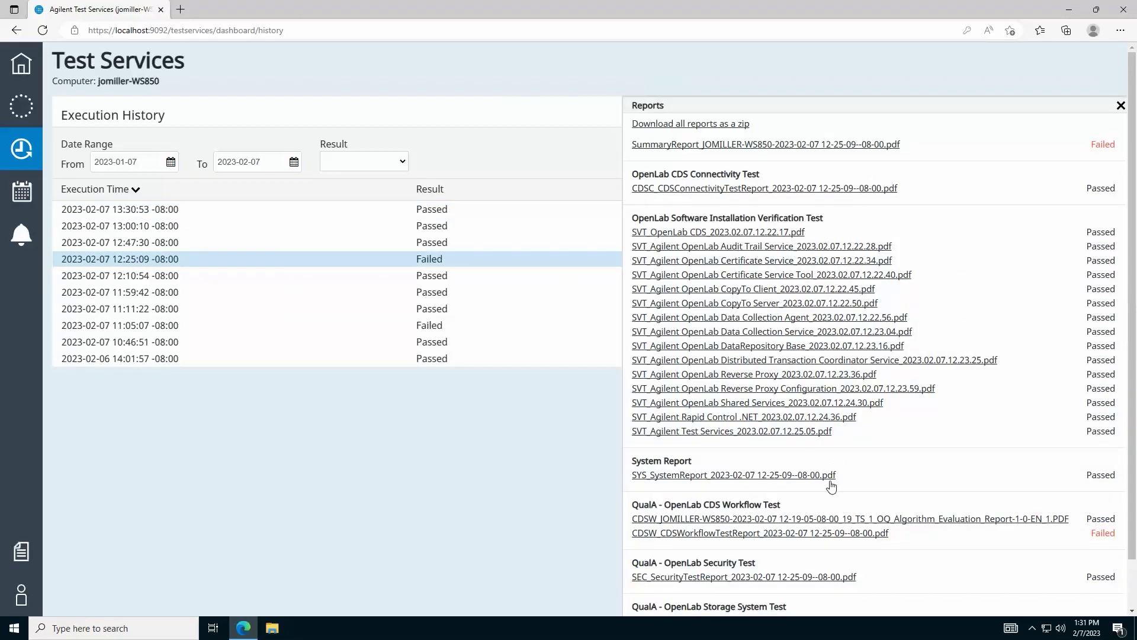
pyautogui.click(1120, 106)
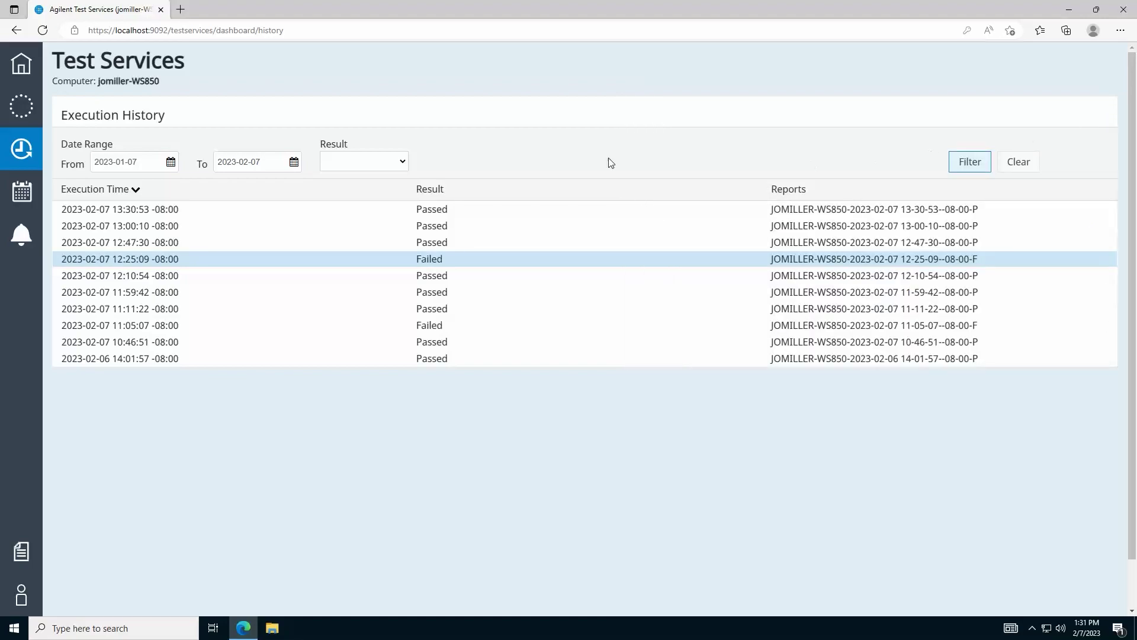
# Draft a new schedule with Run Specific Test(s) and Repeat task, then cancel it.
pyautogui.click(26, 195)
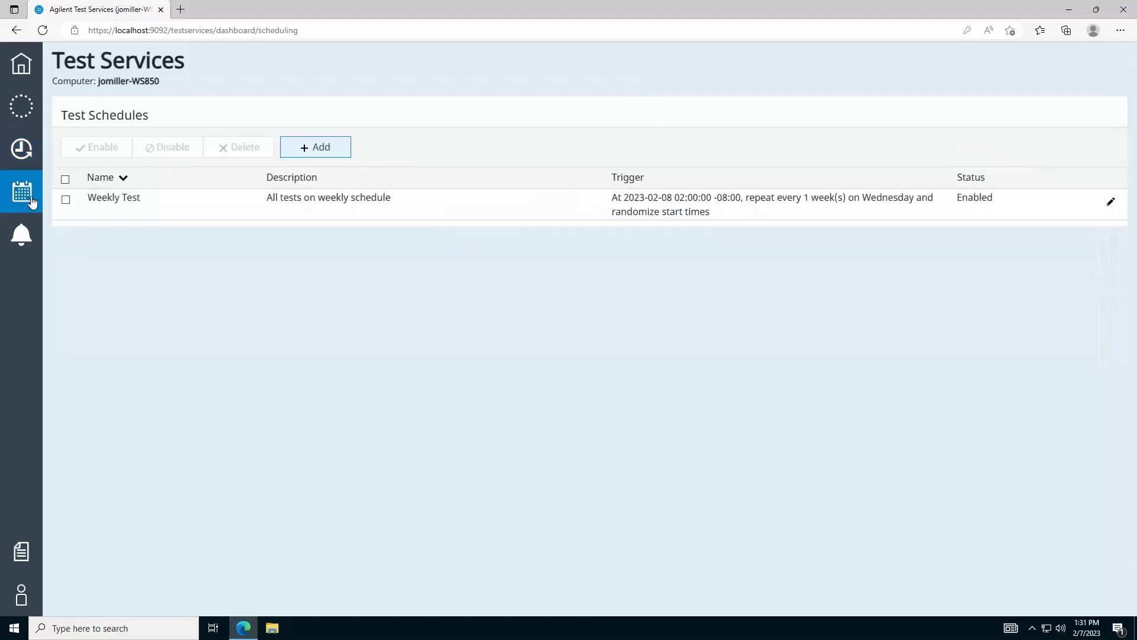
pyautogui.click(319, 153)
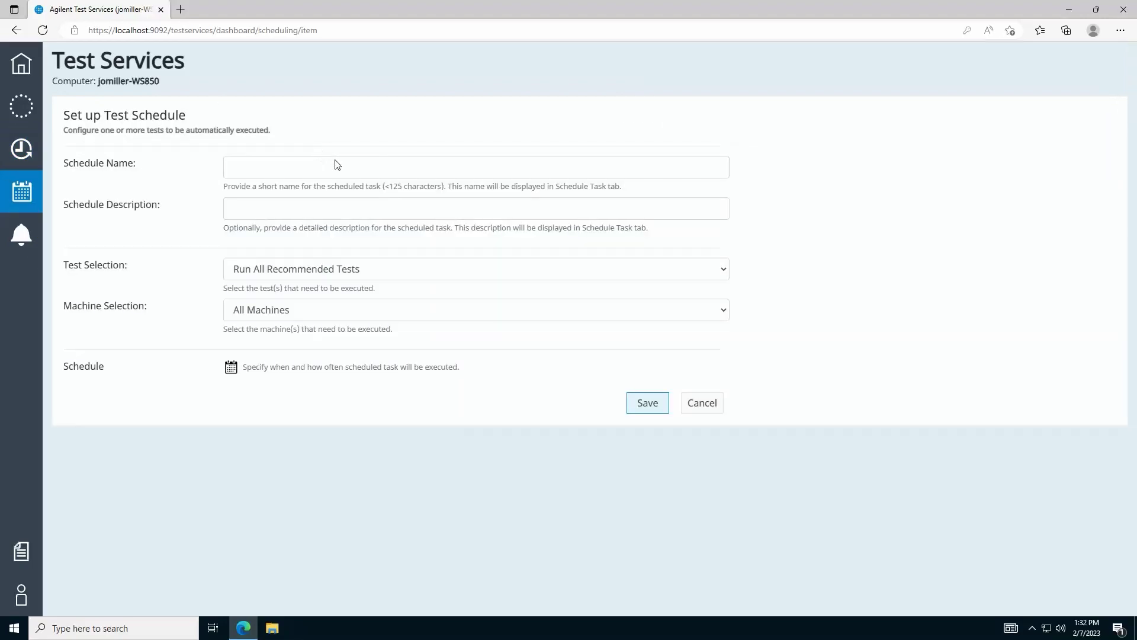
pyautogui.click(405, 273)
pyautogui.click(400, 318)
pyautogui.click(232, 473)
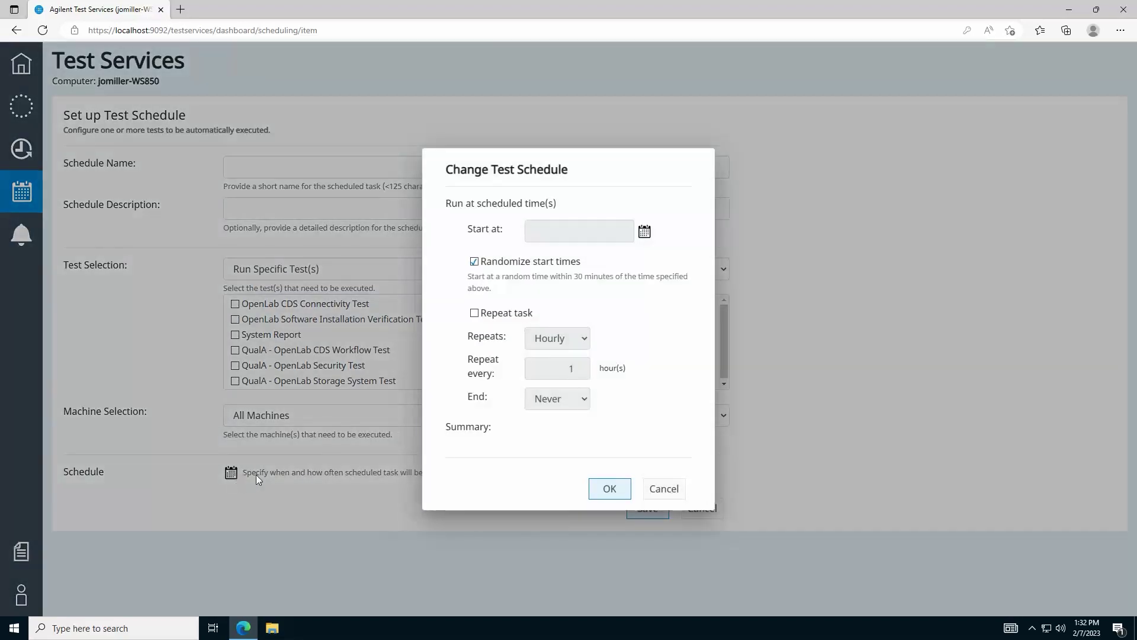
pyautogui.click(520, 317)
pyautogui.click(584, 336)
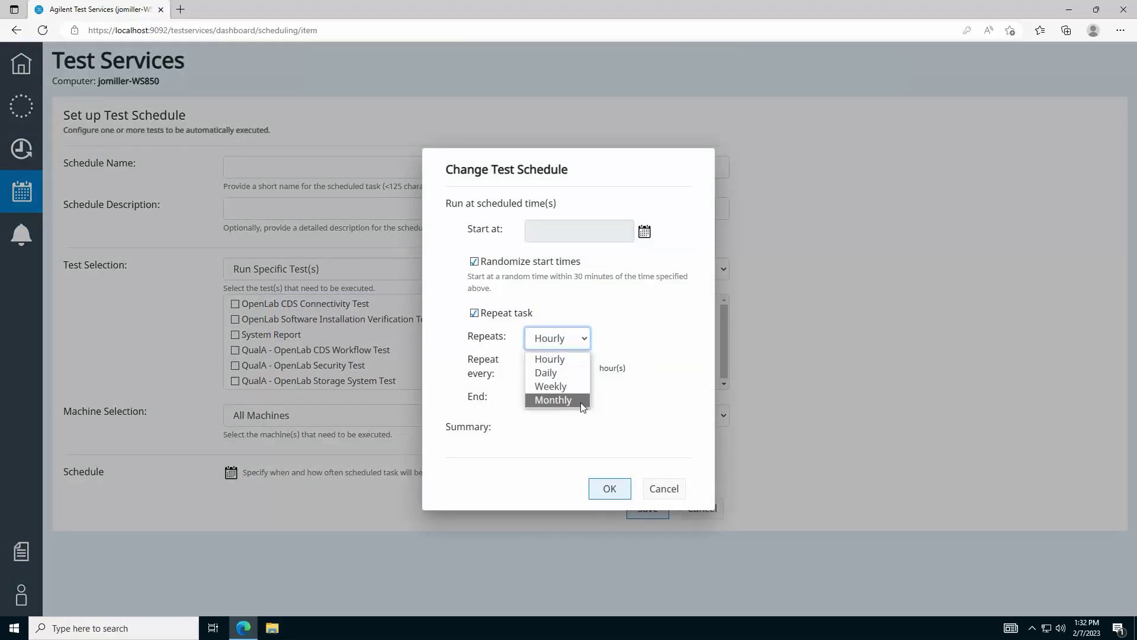
pyautogui.click(659, 489)
pyautogui.click(707, 513)
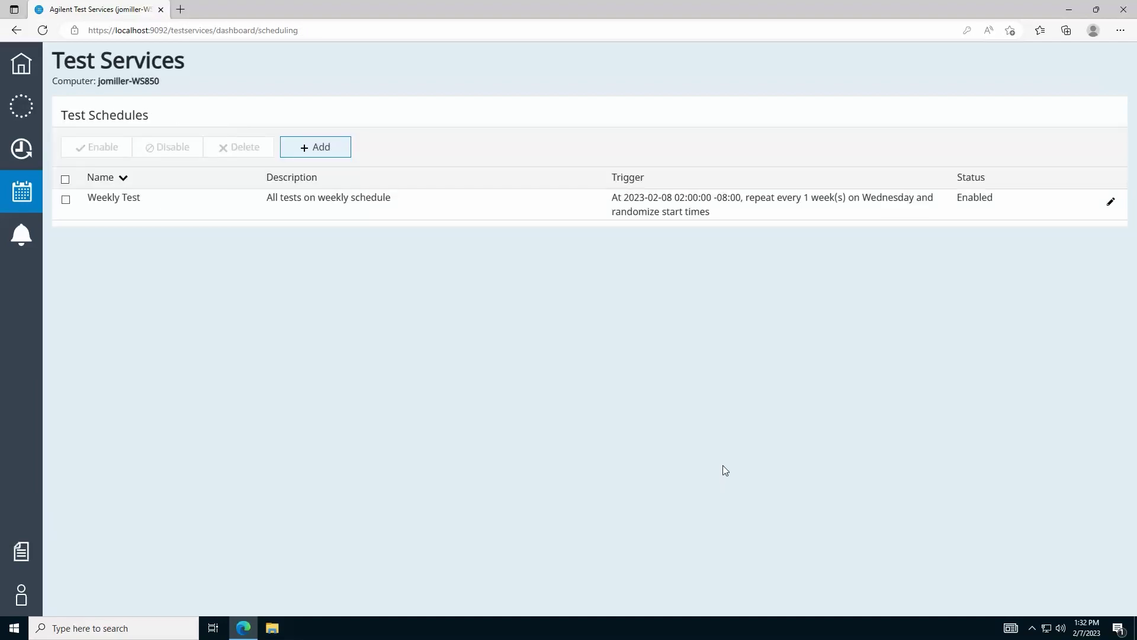
# Enable notifications to the recipient e-mail with daily reports and immediate error and warning alerts, and save.
pyautogui.click(30, 238)
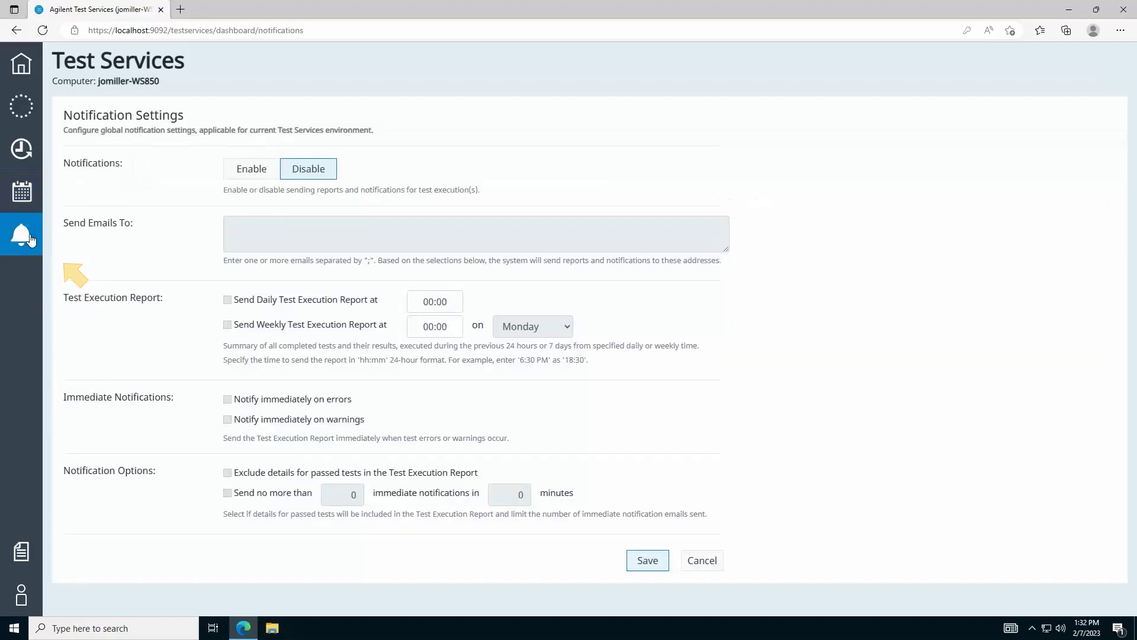
pyautogui.click(249, 172)
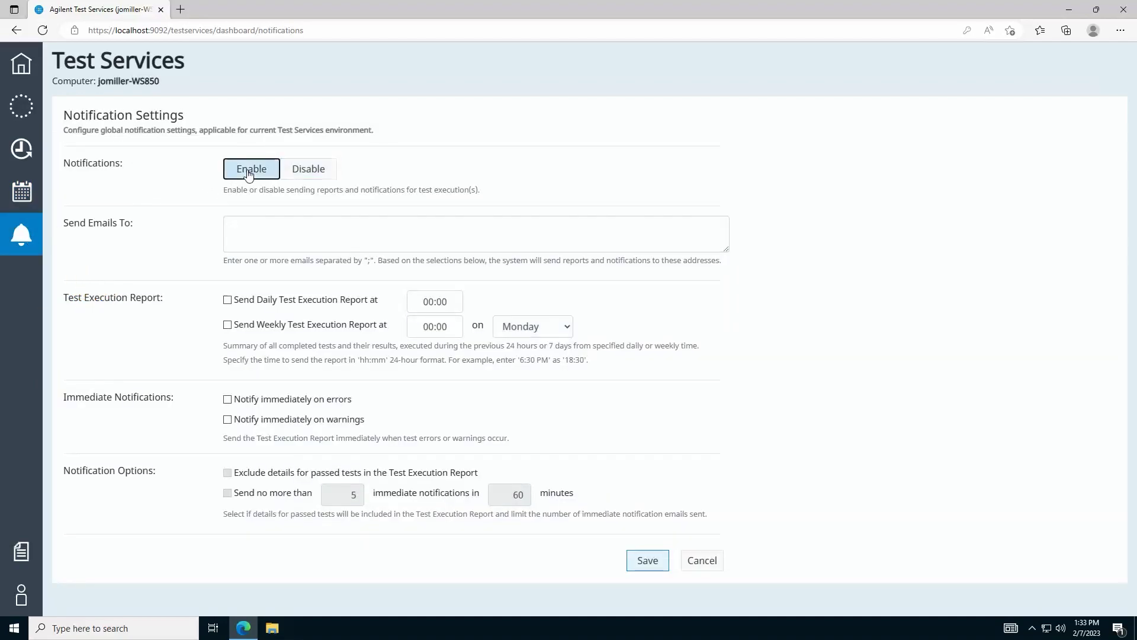
pyautogui.click(282, 229)
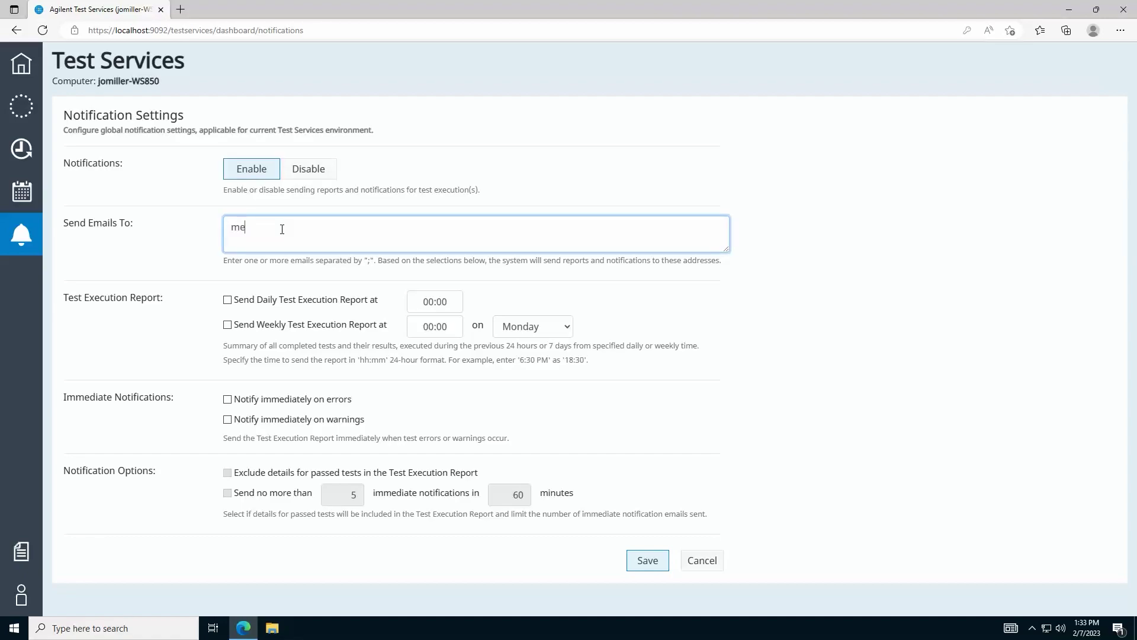
pyautogui.write('me@company.com')
pyautogui.click(240, 300)
pyautogui.click(247, 399)
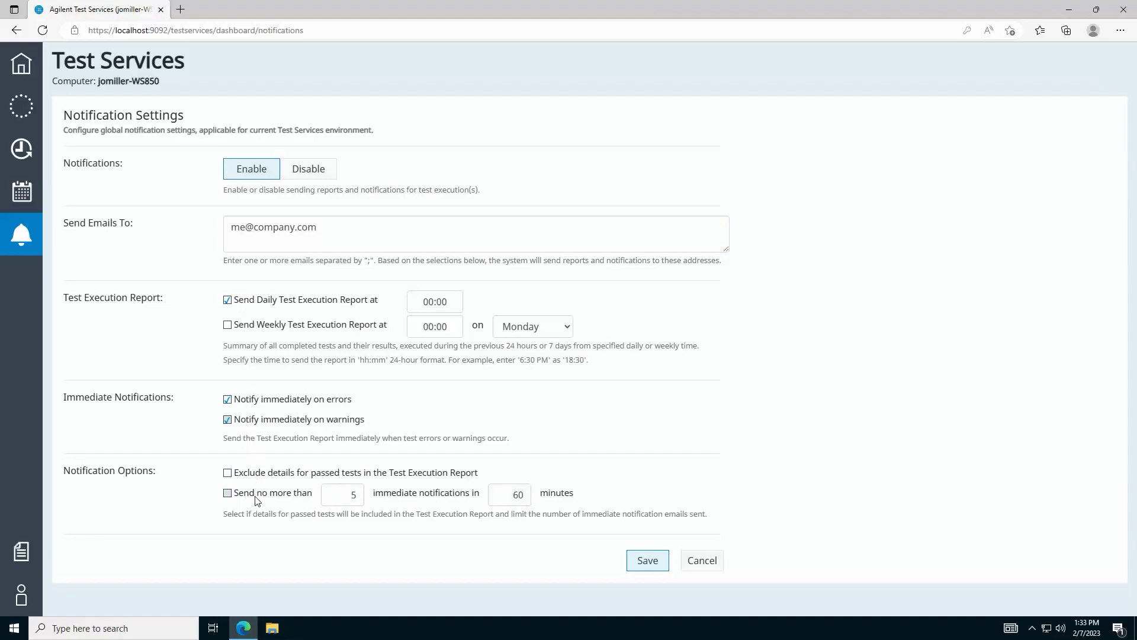
pyautogui.click(652, 564)
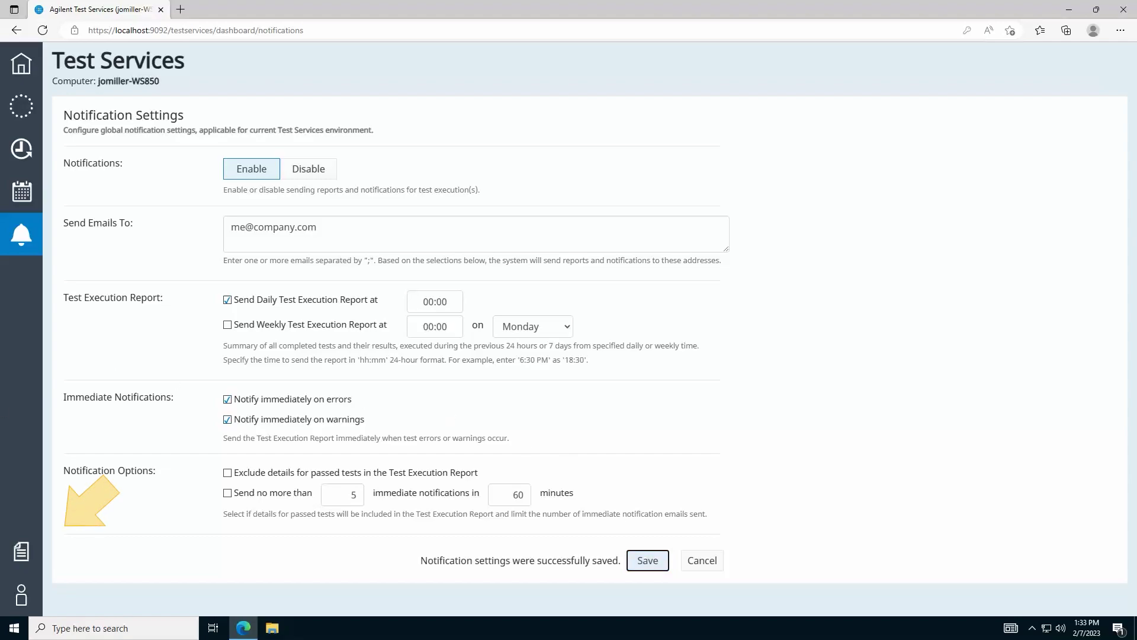
pyautogui.click(24, 554)
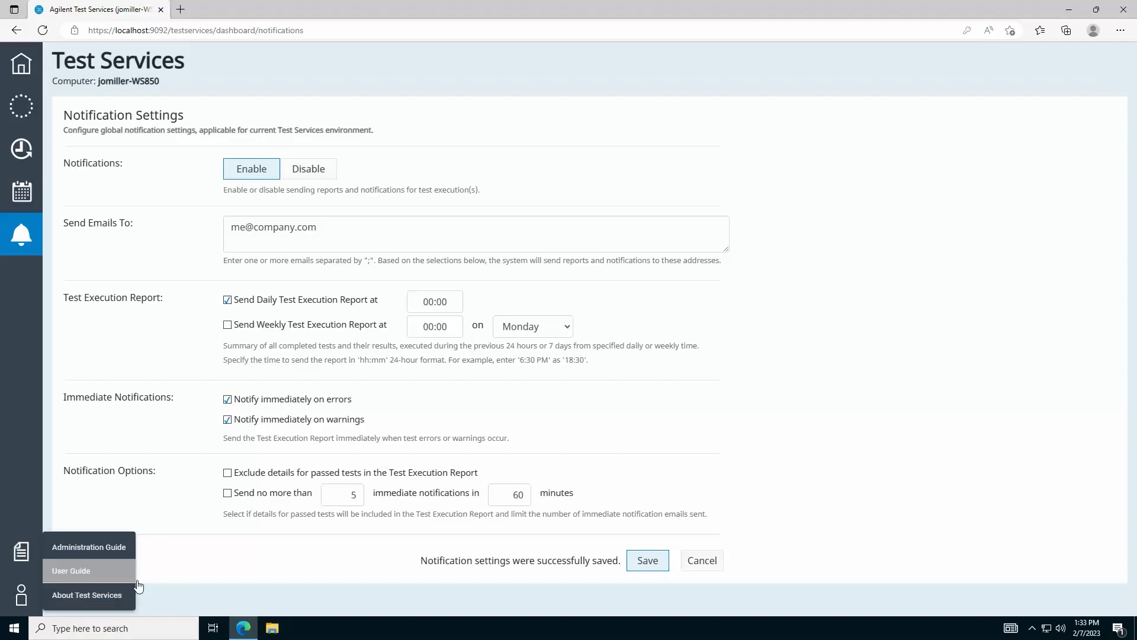
# Log out of Test Services from the sidebar user icon.
pyautogui.click(35, 595)
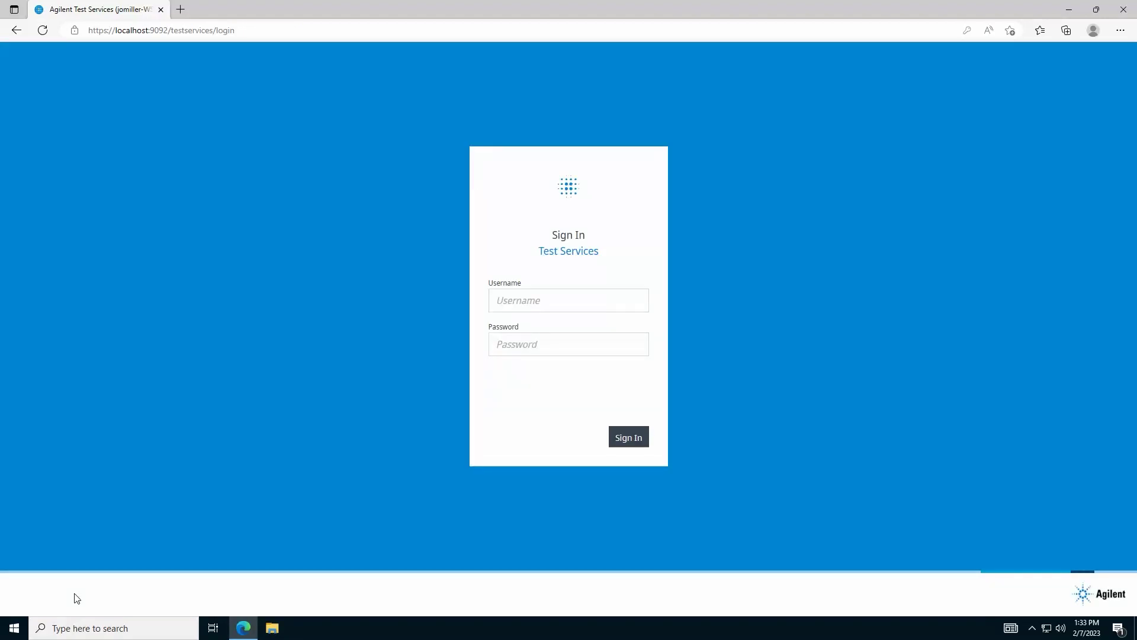